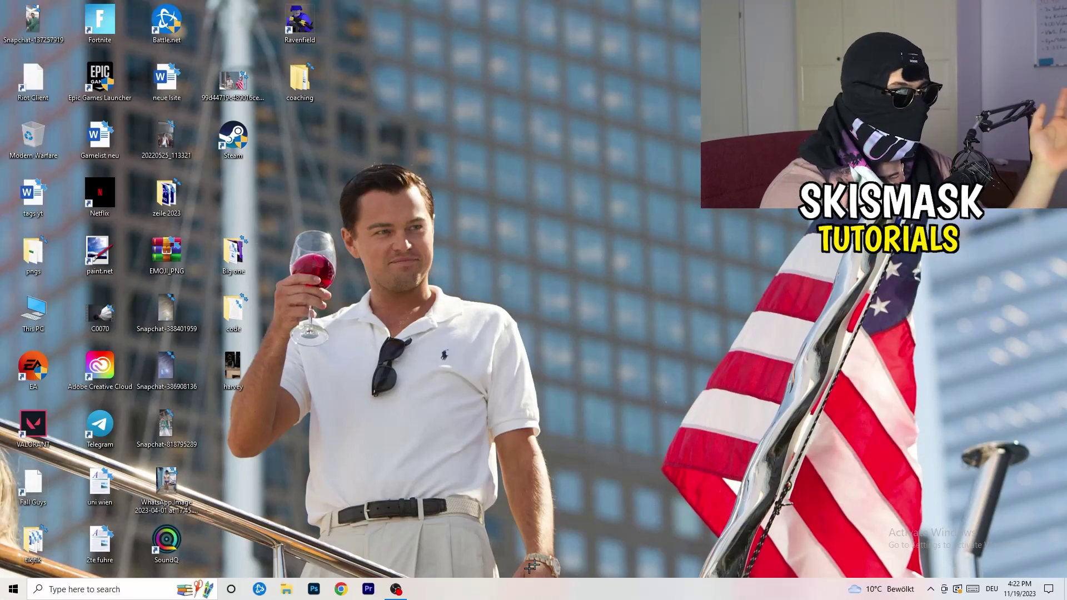
- Open Task Manager maximized on the Ethernet performance page showing throughput and IPv4 10.0.0.14
right_click(514, 594)
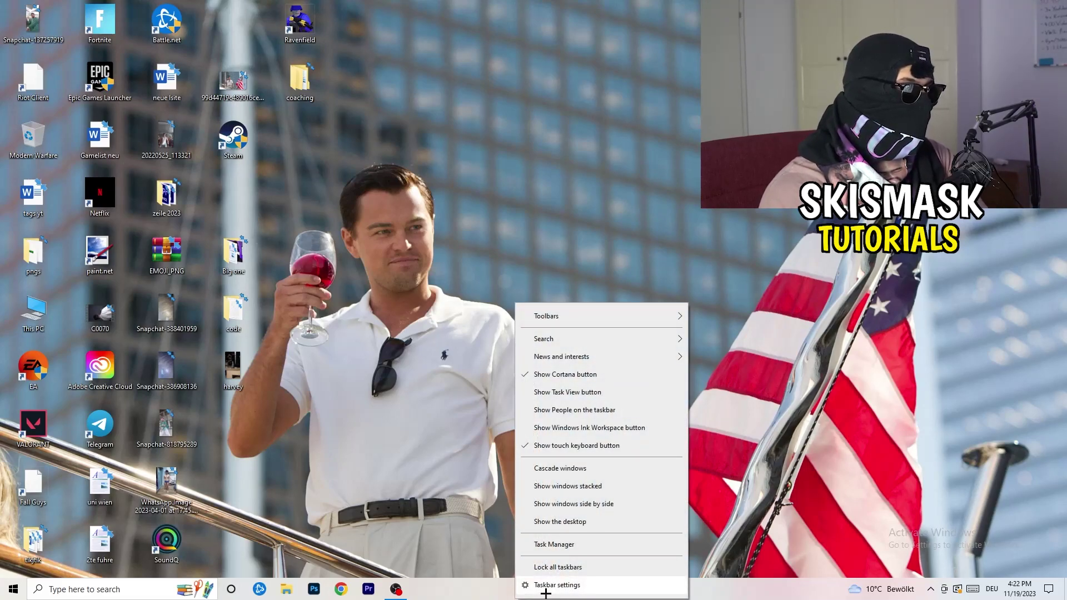
left_click(555, 545)
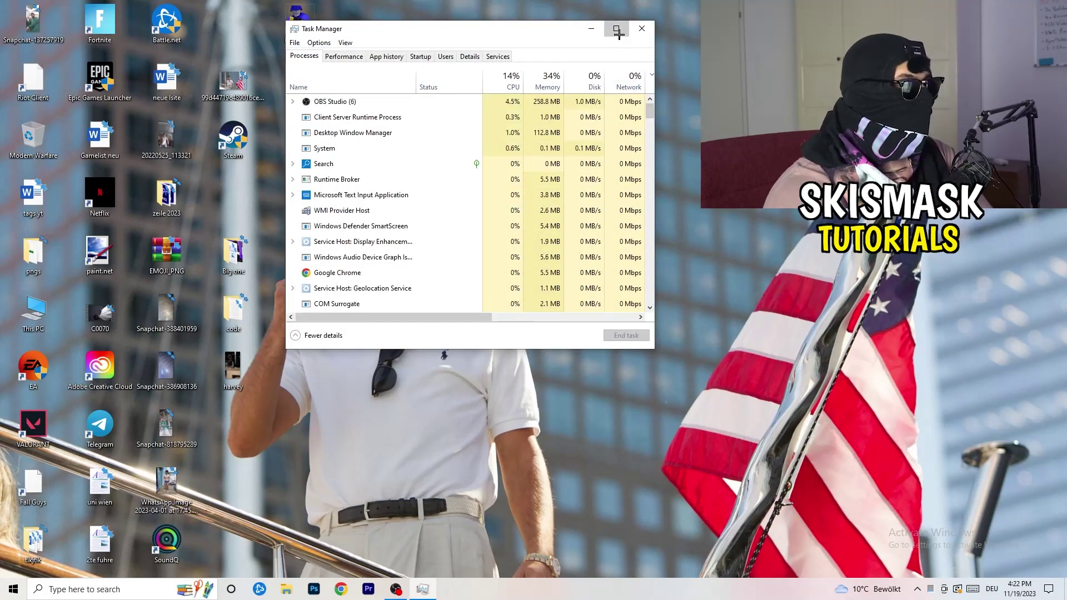
left_click(622, 25)
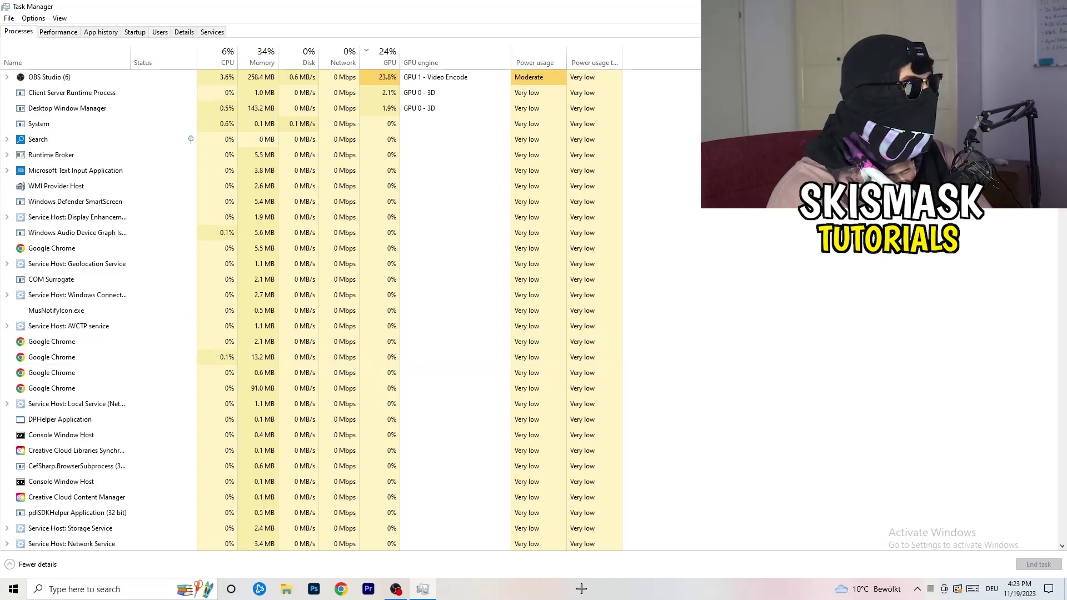
left_click(67, 34)
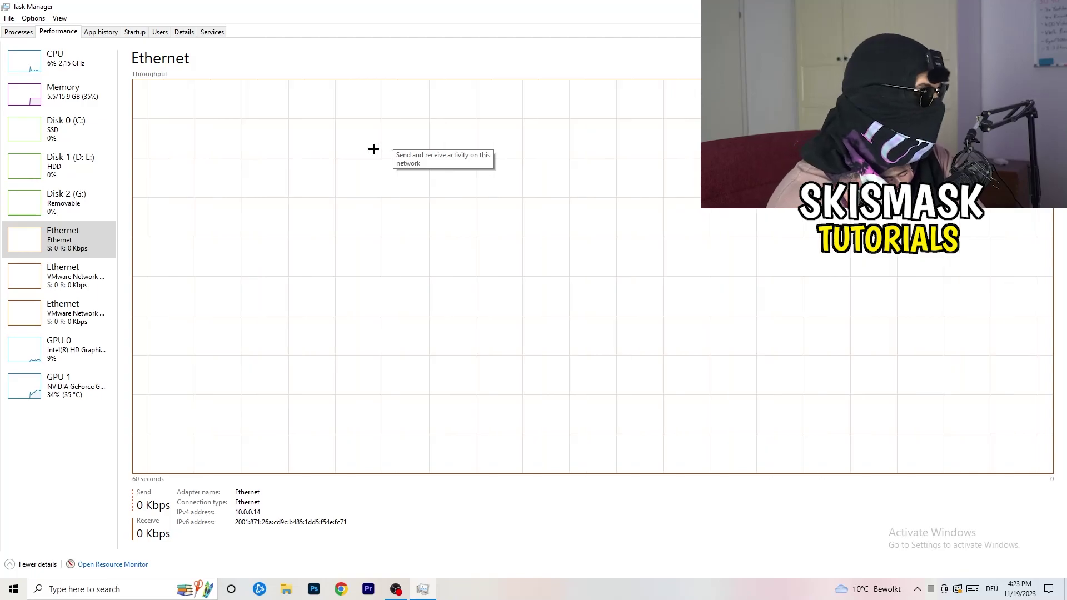
left_click(113, 564)
left_click(554, 32)
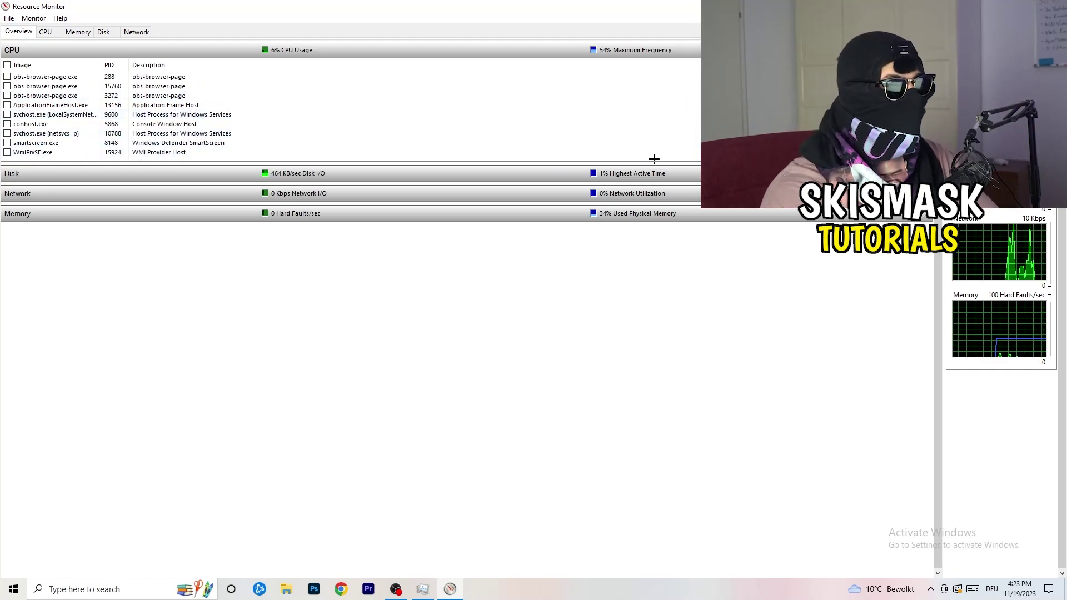
right_click(634, 124)
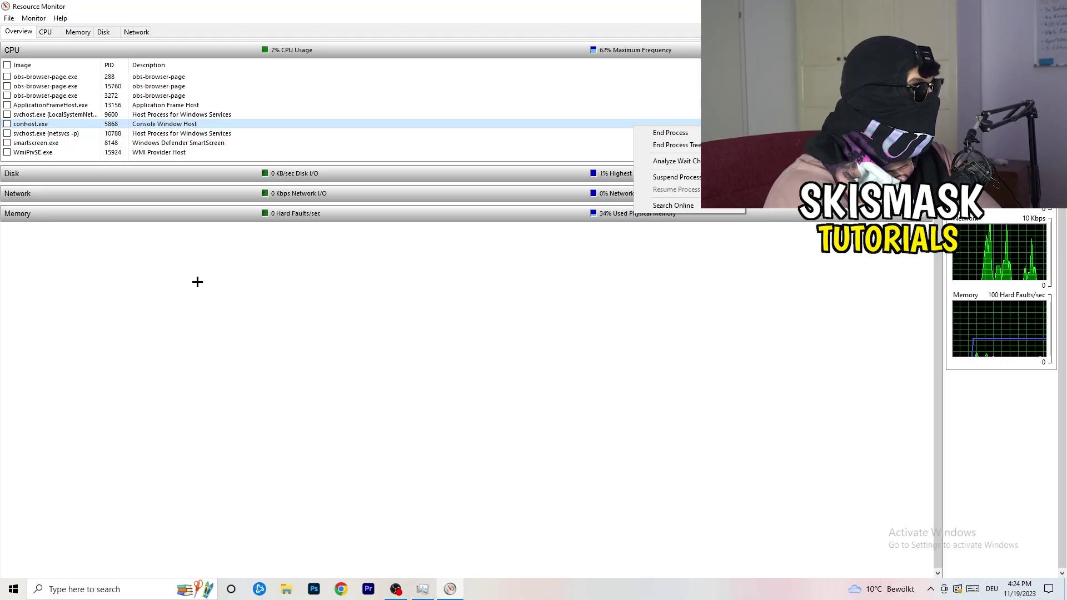
left_click(198, 272)
left_click(136, 32)
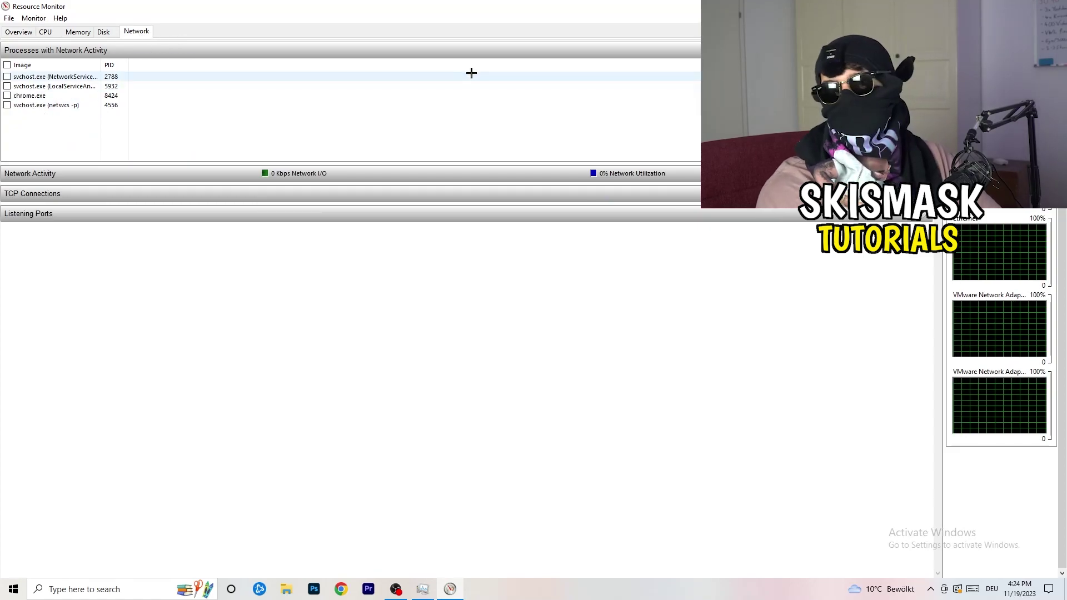
left_click(20, 32)
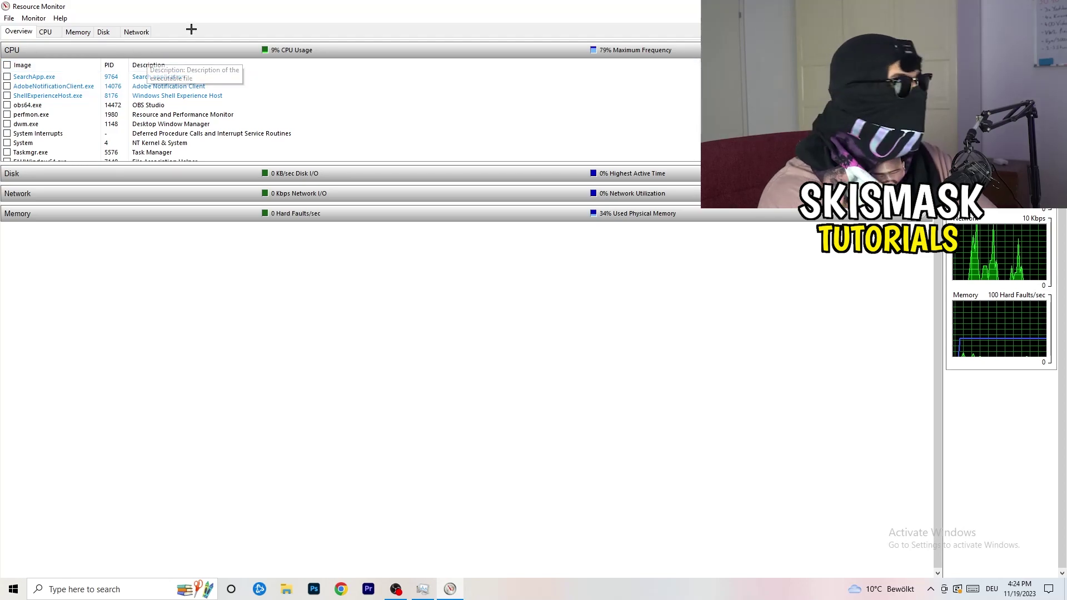
left_click(136, 32)
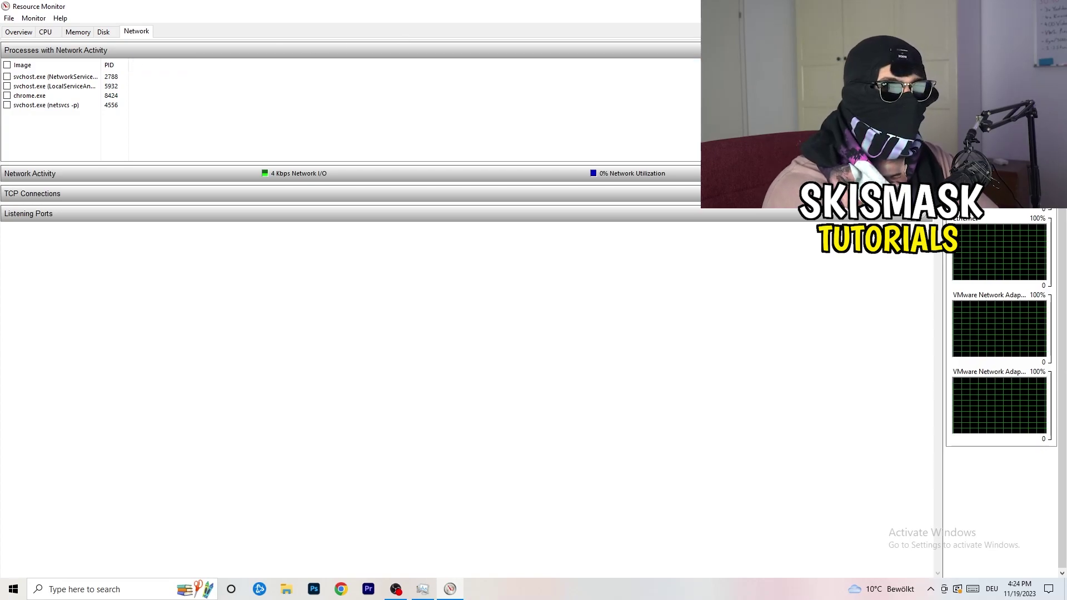
key("alt+F4")
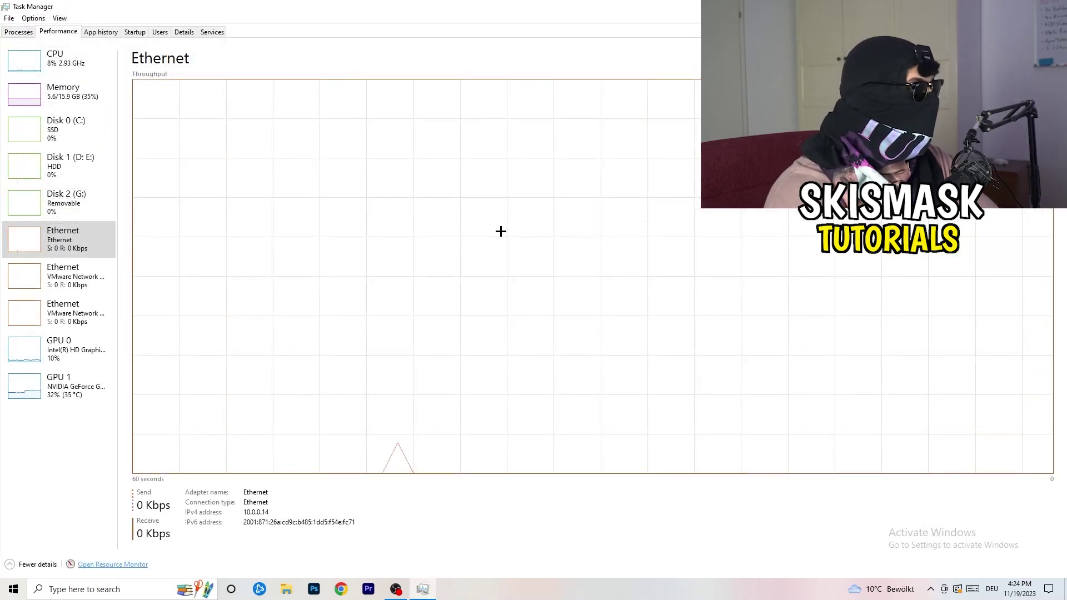
- Close Task Manager and open the Network & Internet status page in Windows Settings
key("alt+F4")
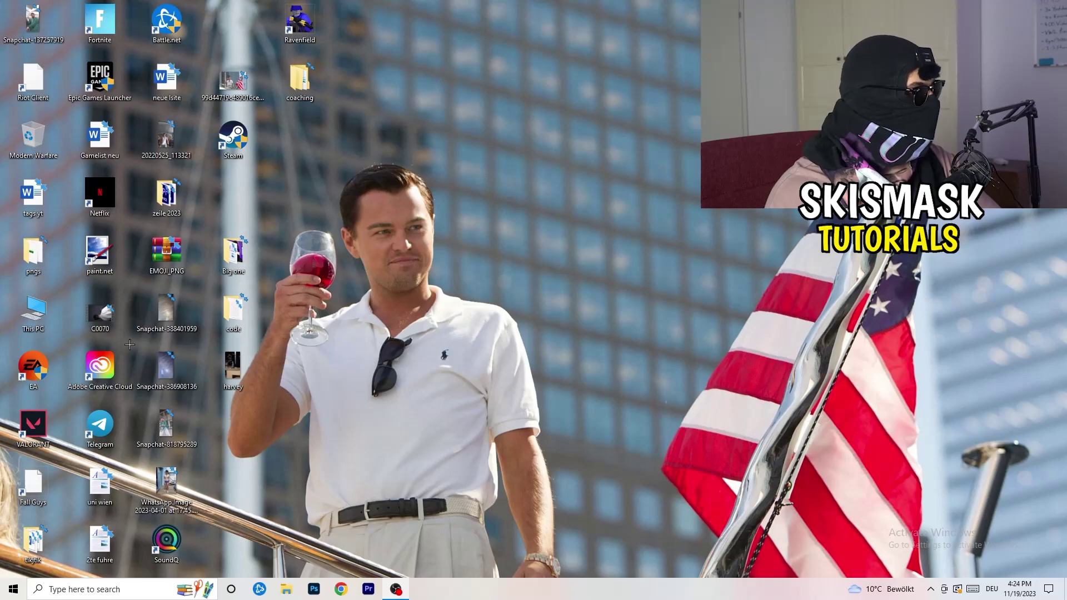
left_click(14, 589)
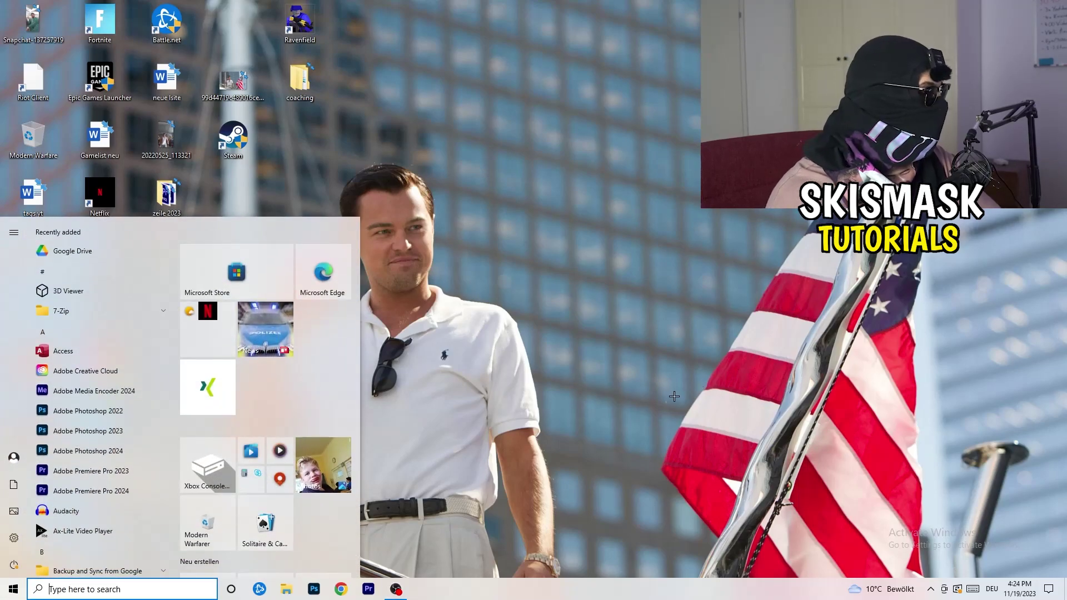
left_click(13, 538)
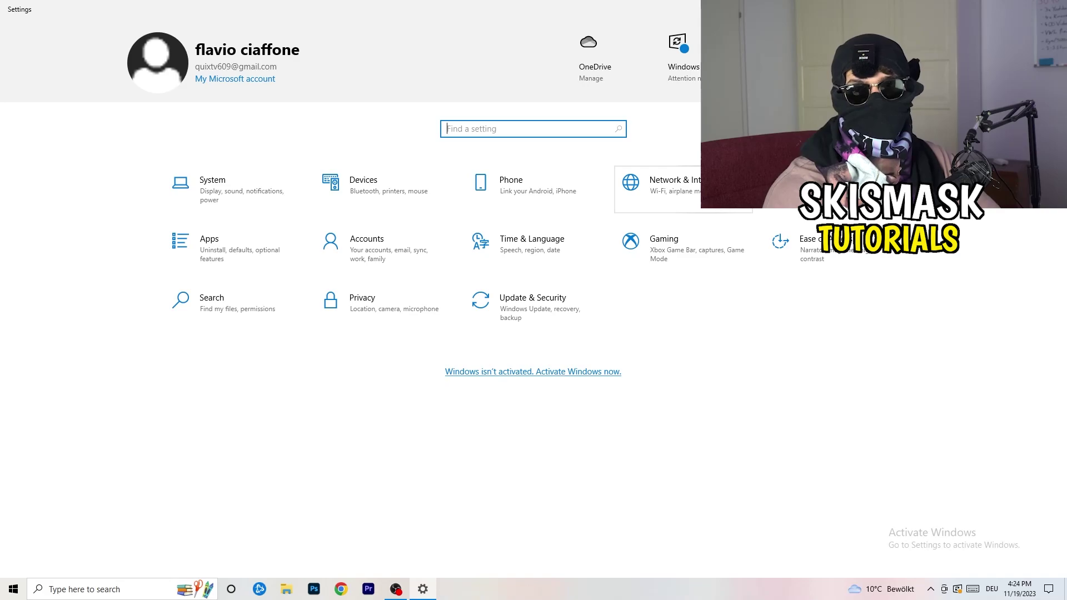
left_click(667, 189)
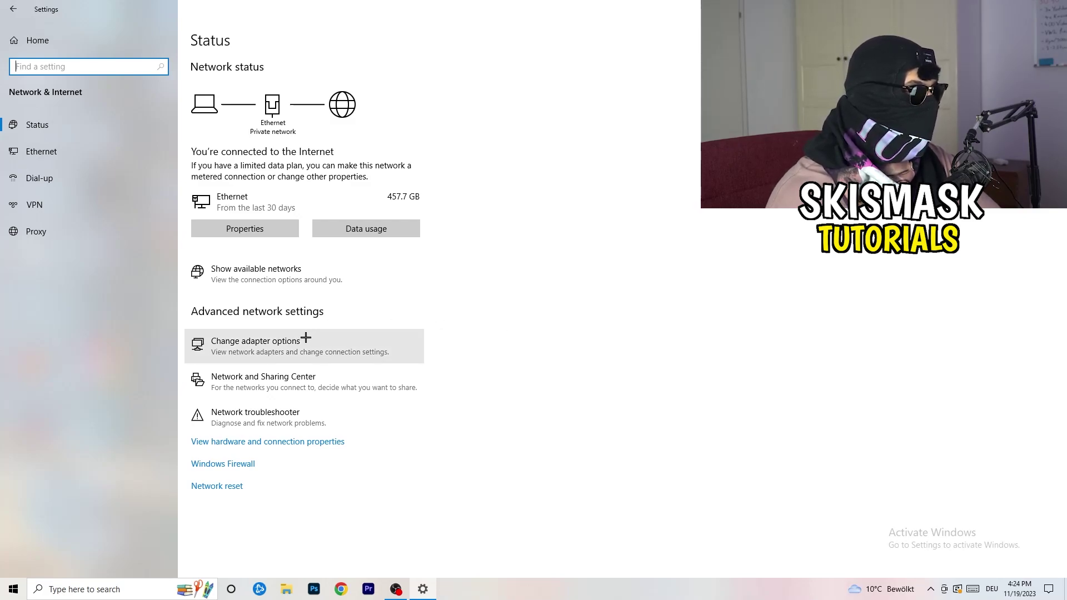
left_click(279, 420)
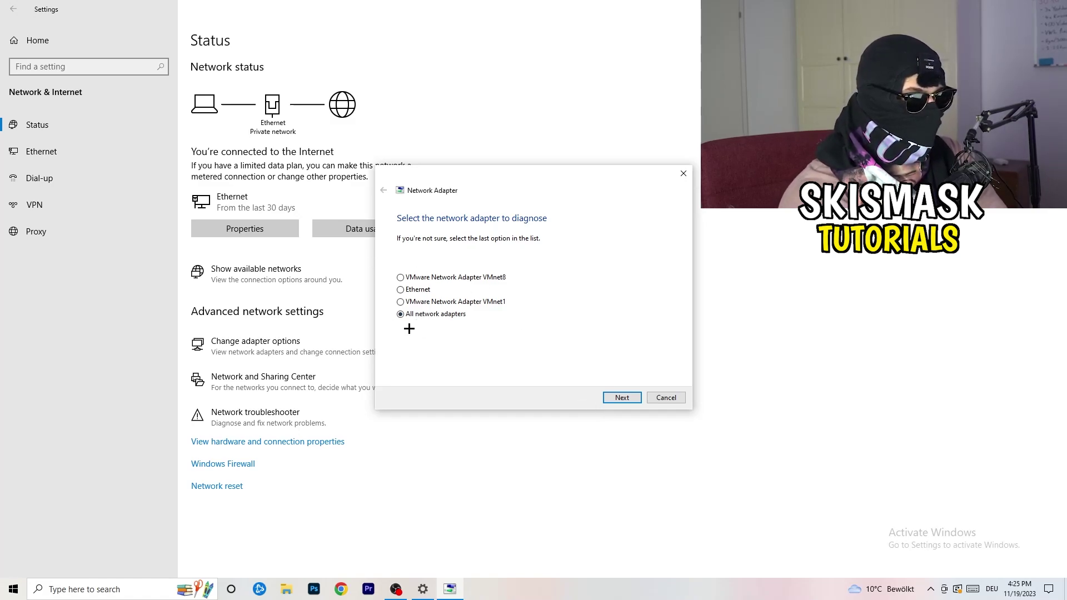
left_click(623, 399)
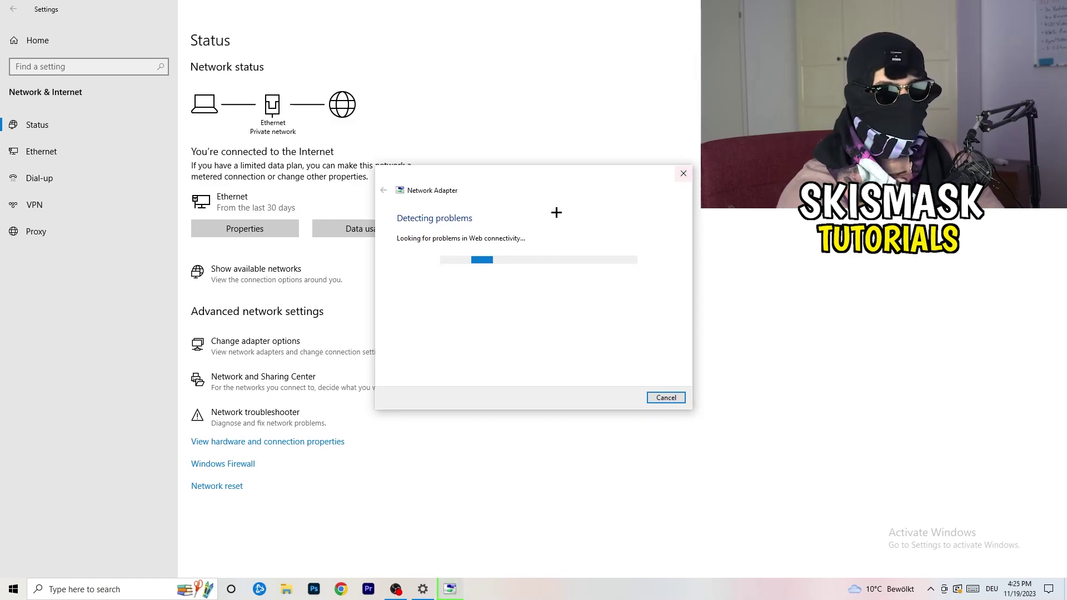
left_click(684, 174)
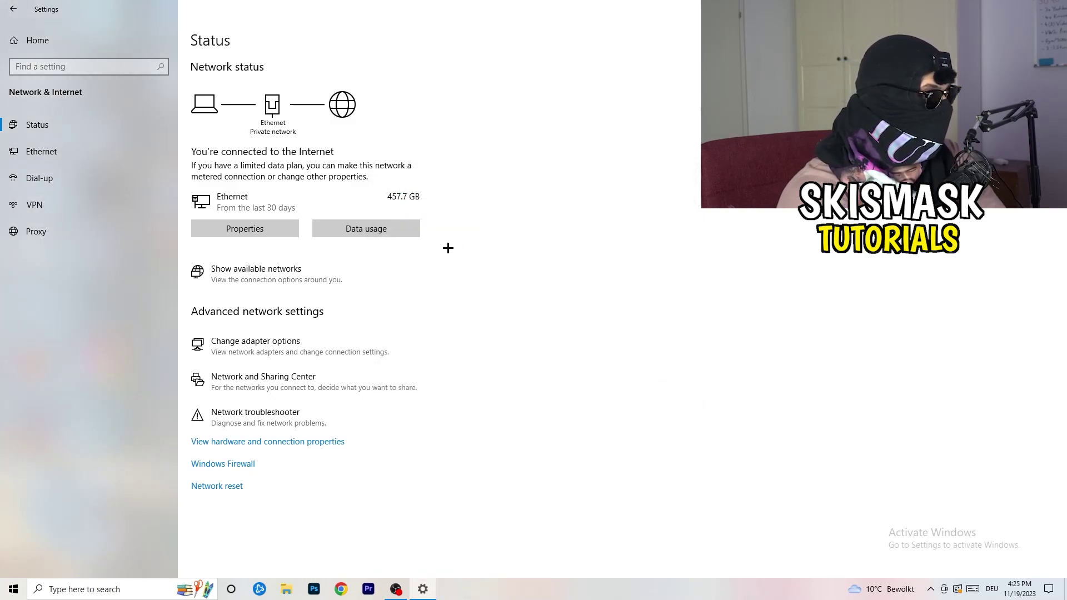
left_click(283, 349)
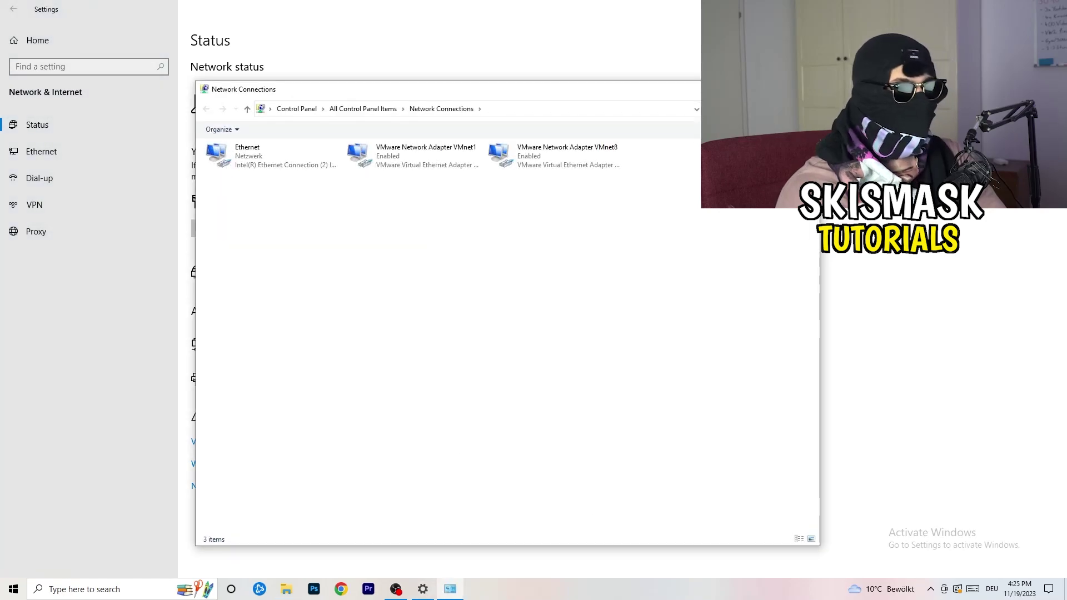
- Disable the Ethernet adapter, re-enable it so it reconnects to Netzwerk, then close Network Connections
key("super+Up")
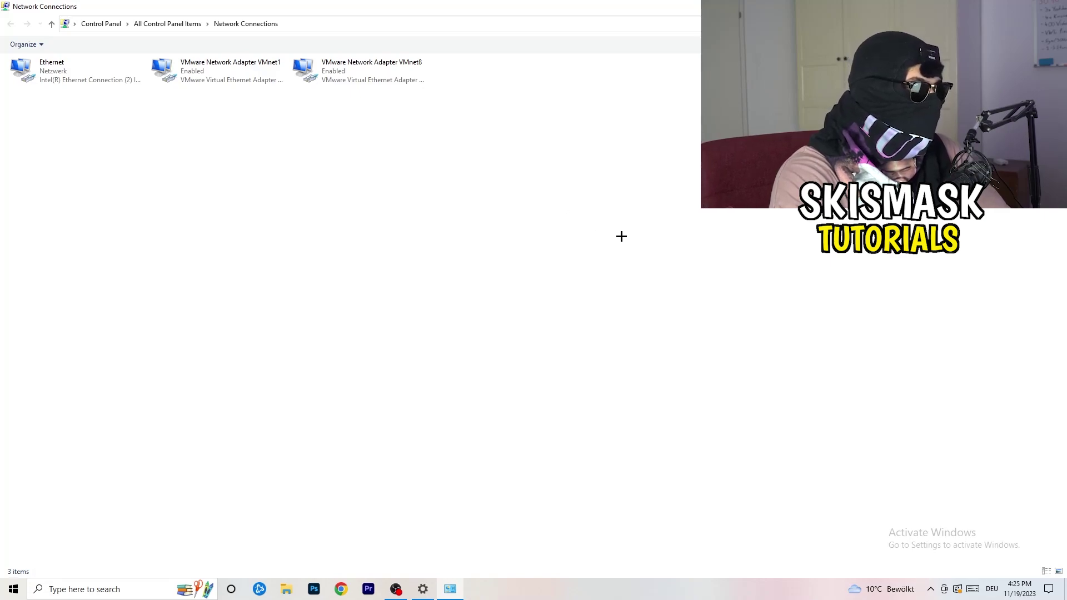
left_click(75, 70)
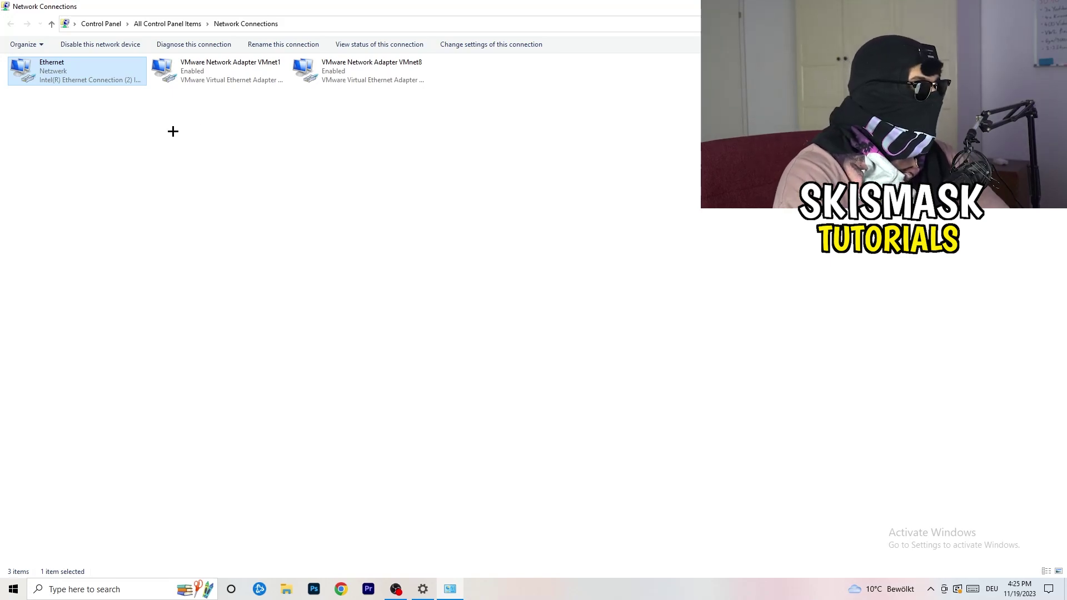
right_click(91, 67)
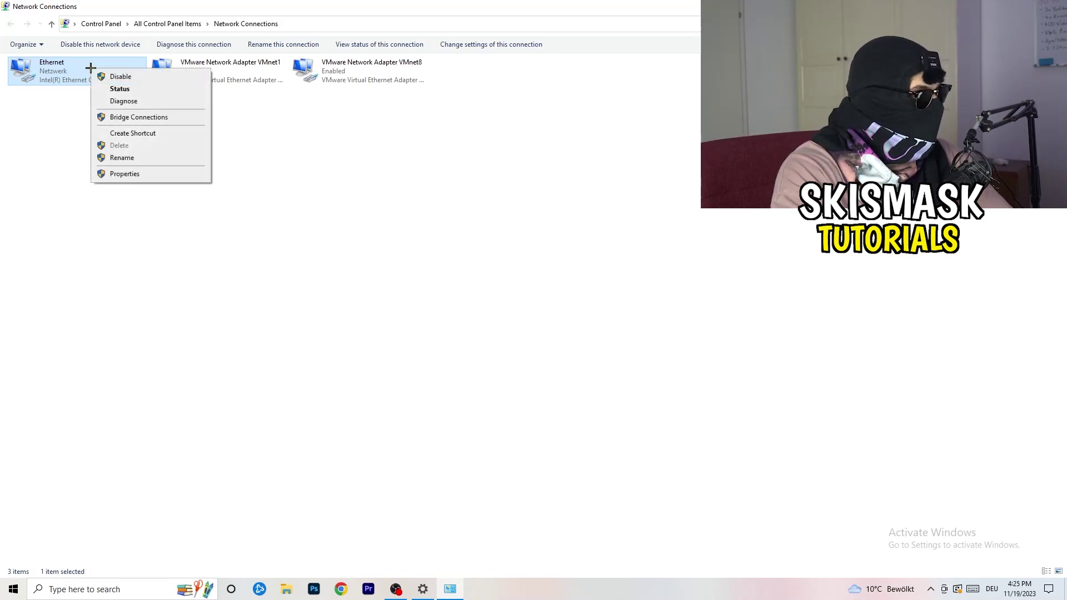
left_click(125, 75)
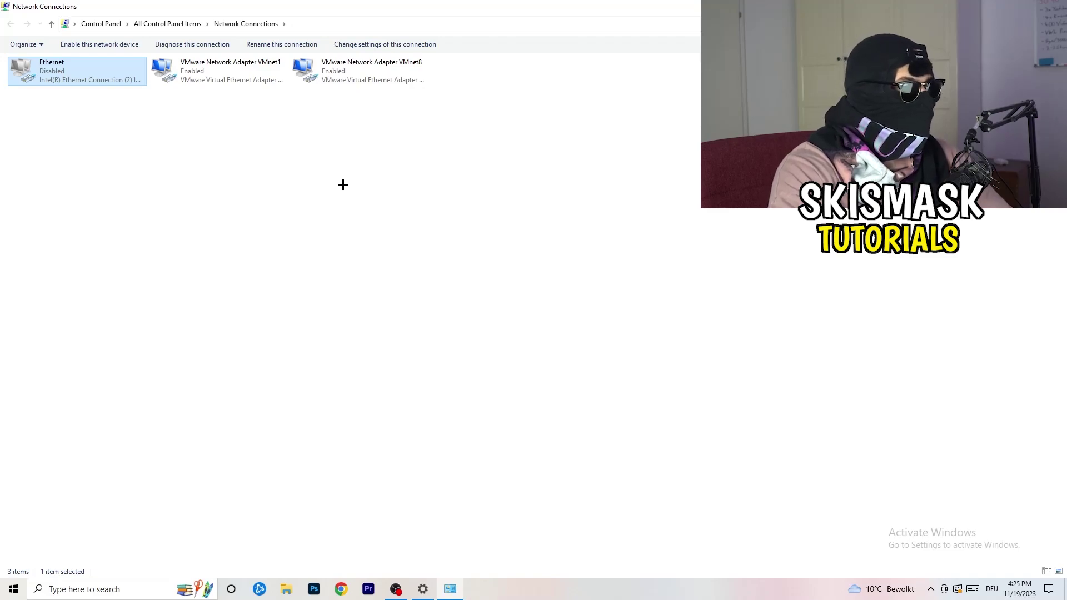
right_click(55, 80)
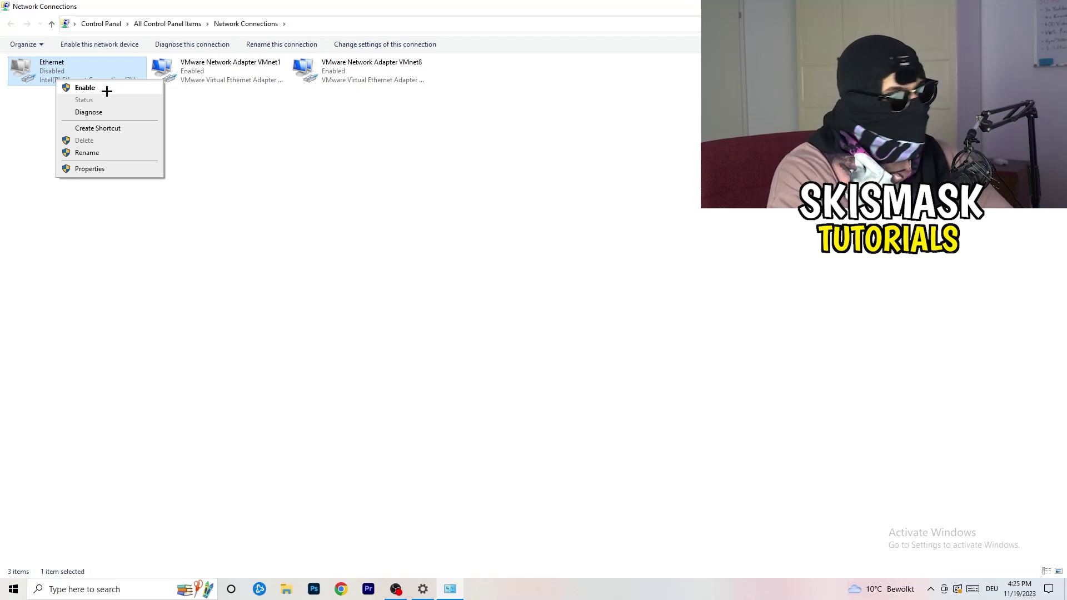
left_click(107, 91)
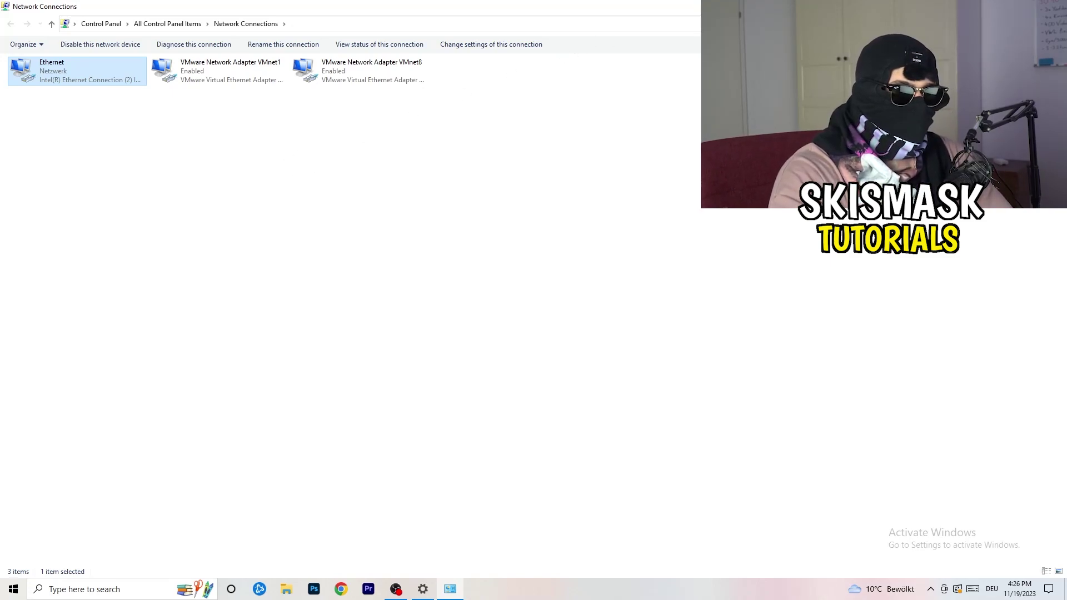
left_click(1053, 7)
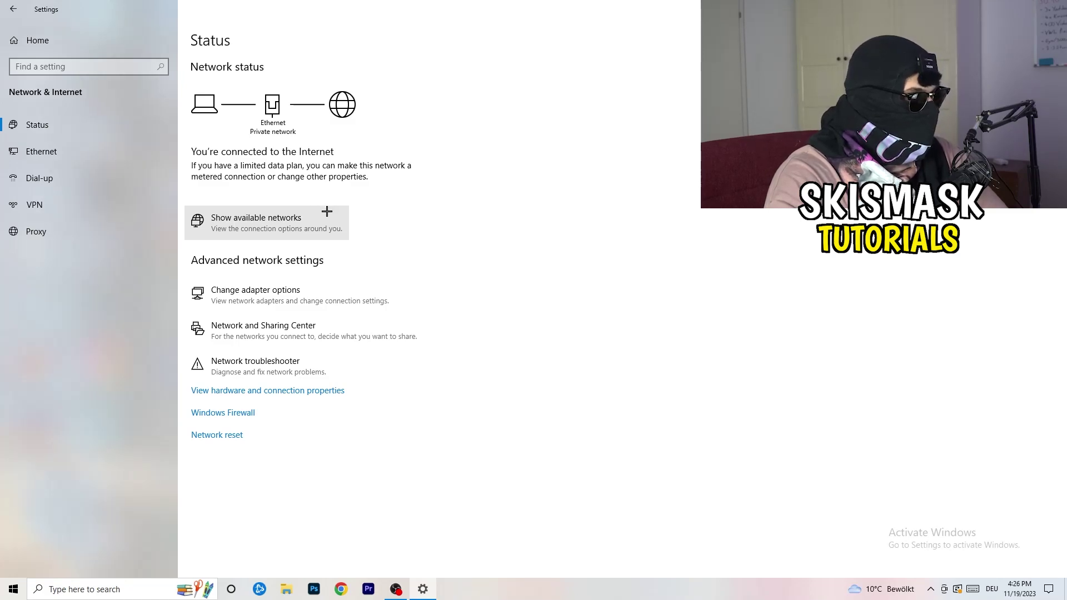
- Open the Network and Sharing Center and view the Ethernet connection's status
left_click(315, 335)
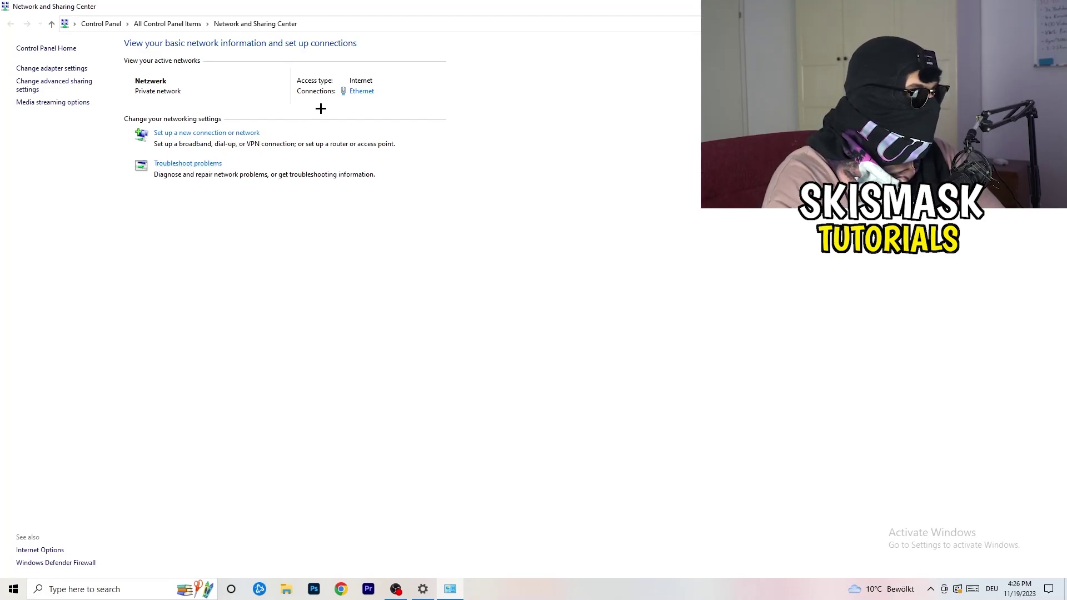
left_click(362, 95)
- Open the Ethernet properties and bring up the Internet Protocol Version 4 (TCP/IPv4) settings
left_click_drag(533, 178, 273, 109)
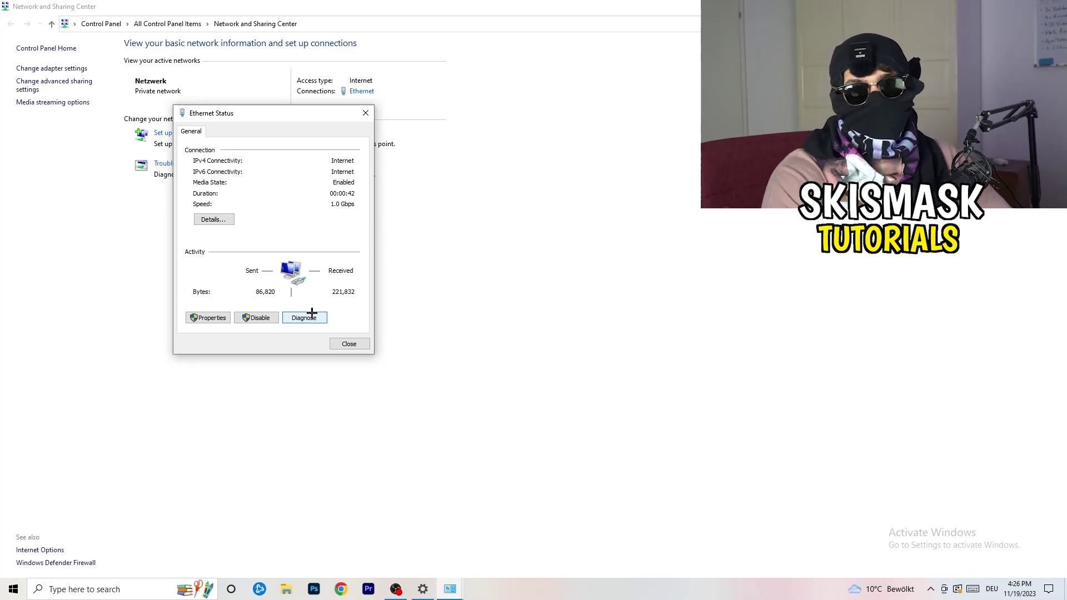
left_click(224, 320)
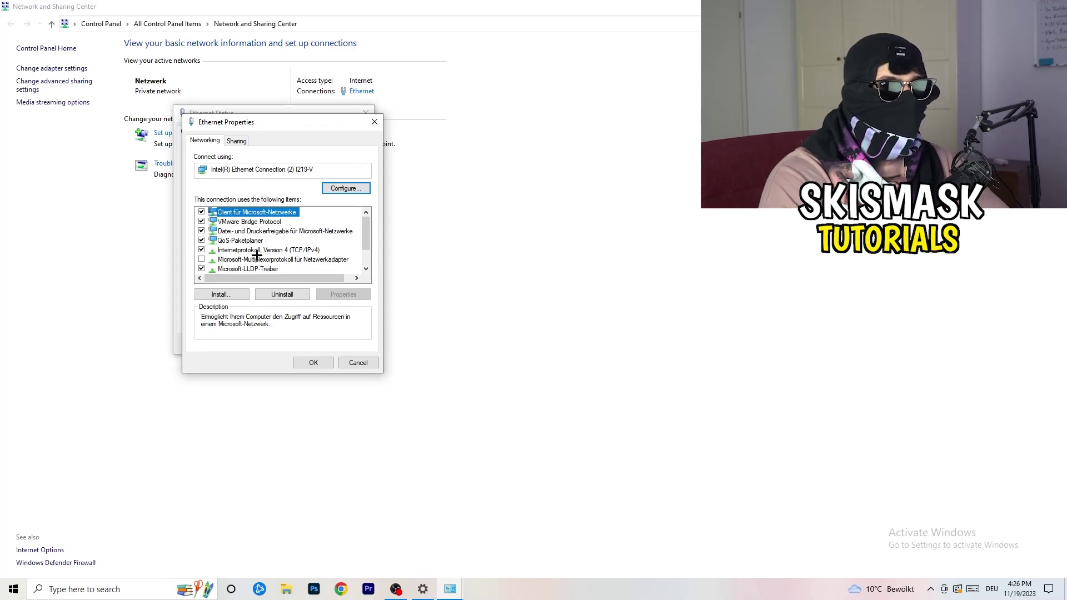
scroll(257, 248, "down", 1)
scroll(259, 246, "up", 1)
scroll(260, 246, "down", 1)
scroll(263, 245, "up", 1)
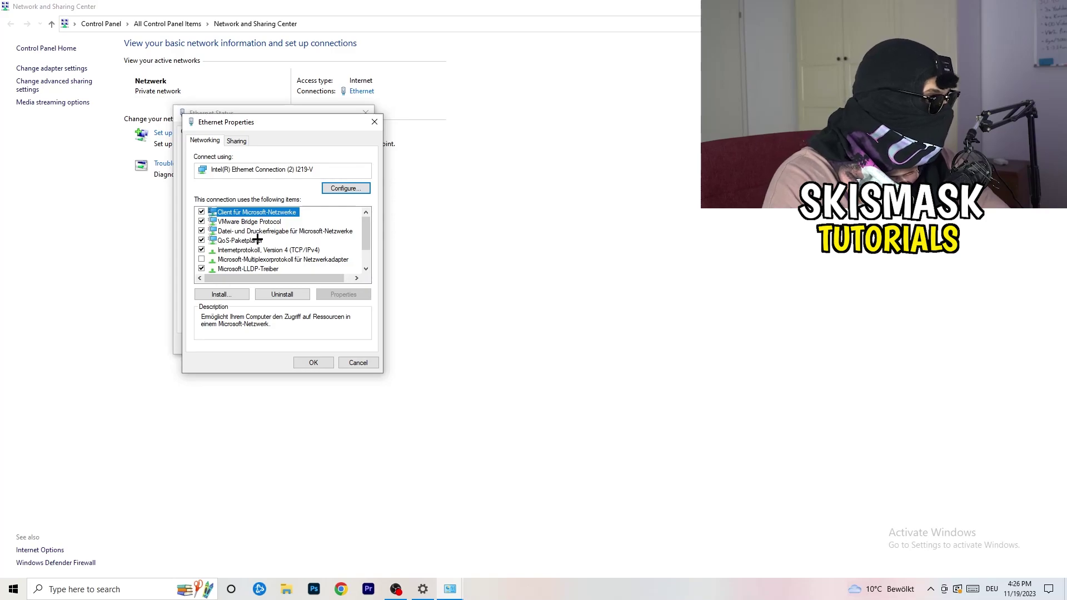
double_click(250, 249)
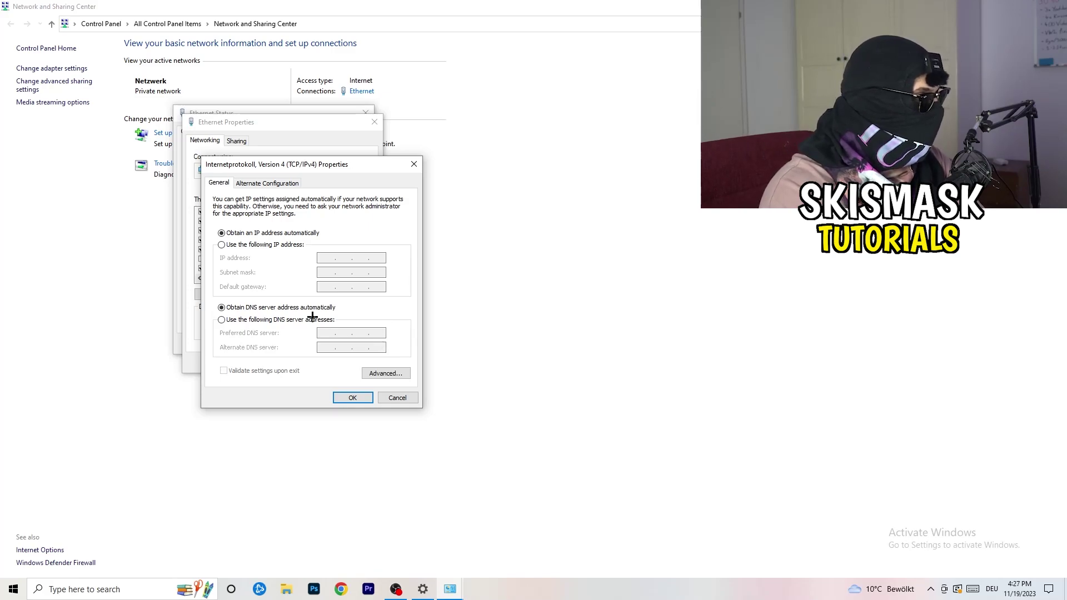
- Inspect the manual IP address option, then close all Ethernet dialogs without saving
left_click(226, 247)
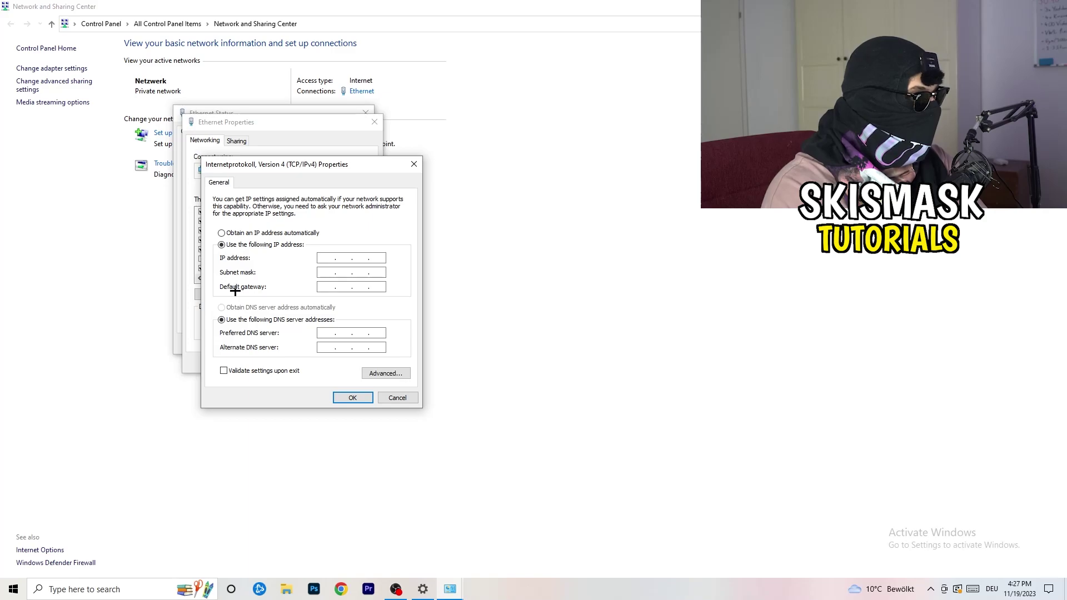
left_click(327, 257)
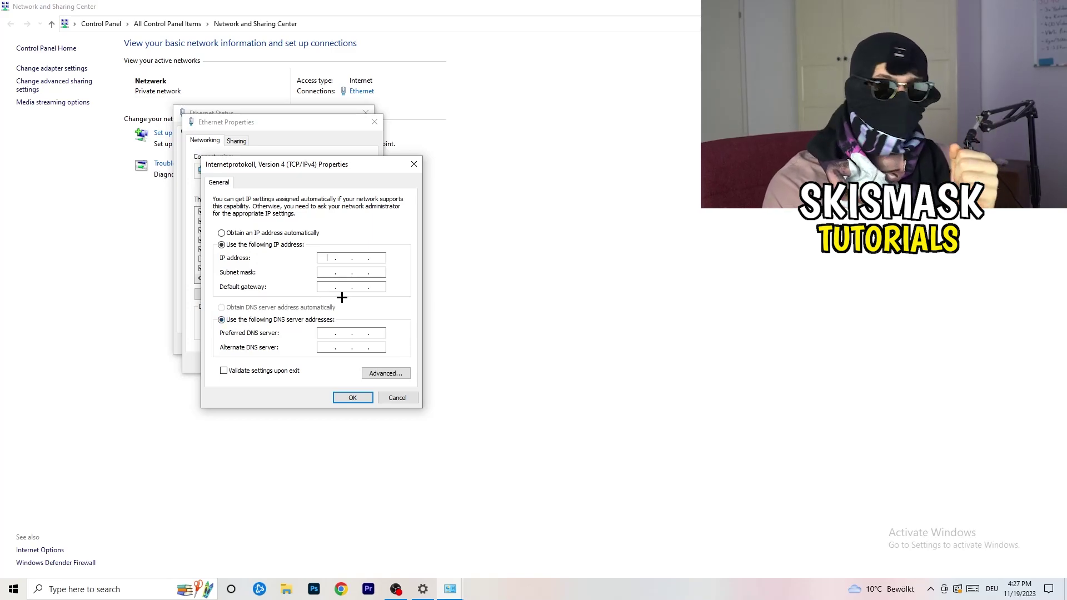
left_click(414, 163)
left_click(375, 121)
left_click(365, 113)
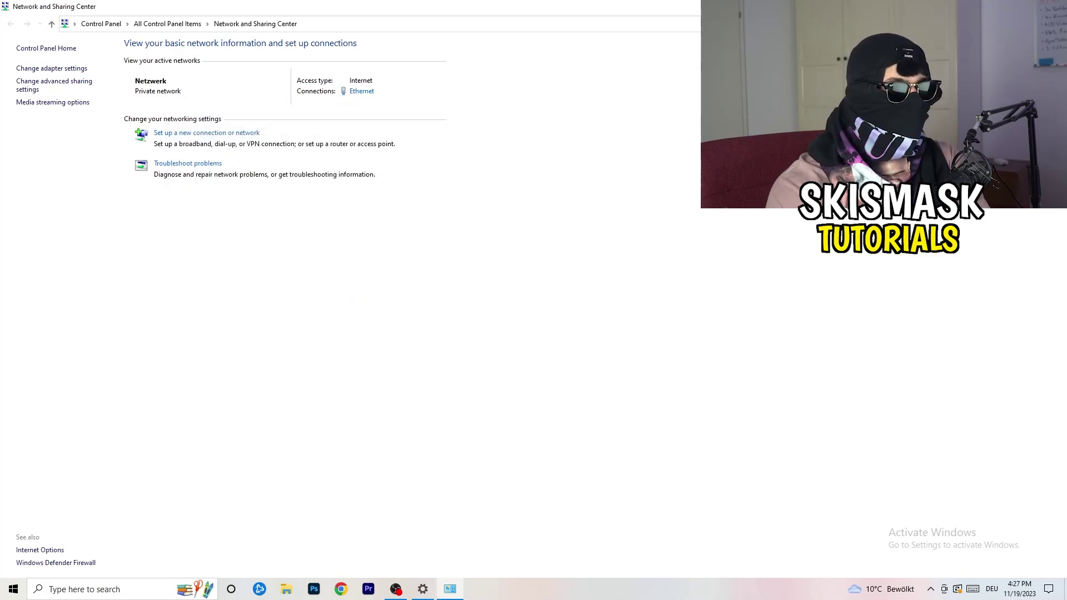
key("alt+F4")
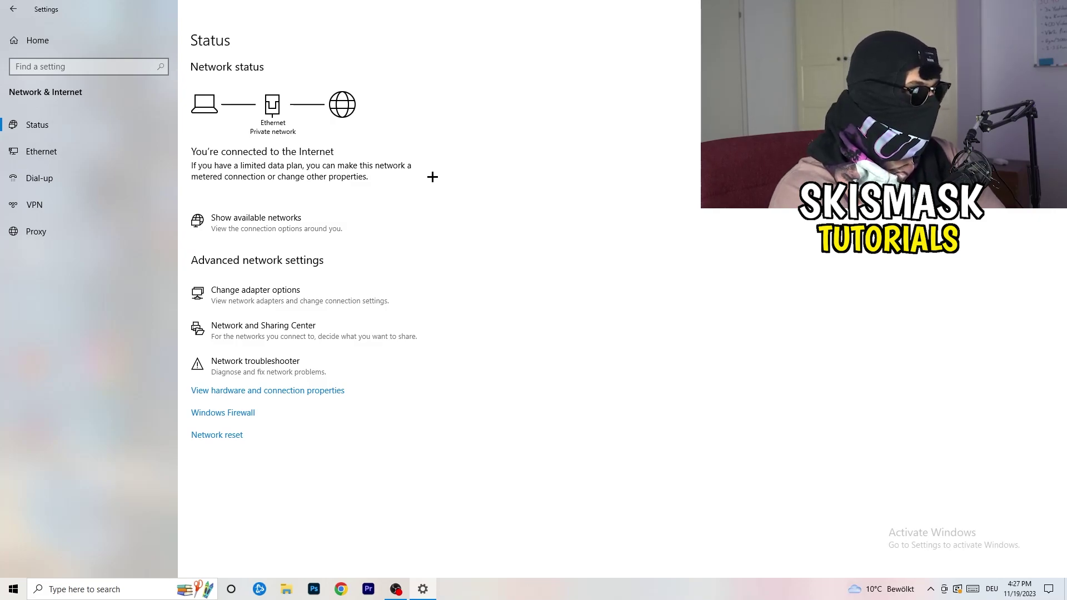
- Check the available networks flyout for the Internet connection, dismiss it, and close Settings
left_click(285, 217)
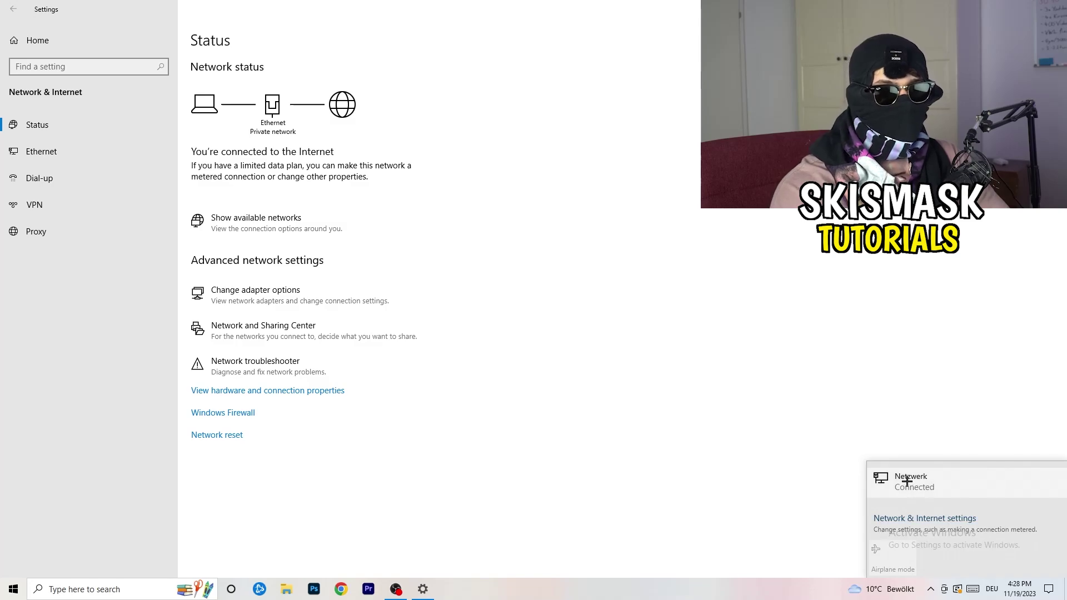
left_click(910, 517)
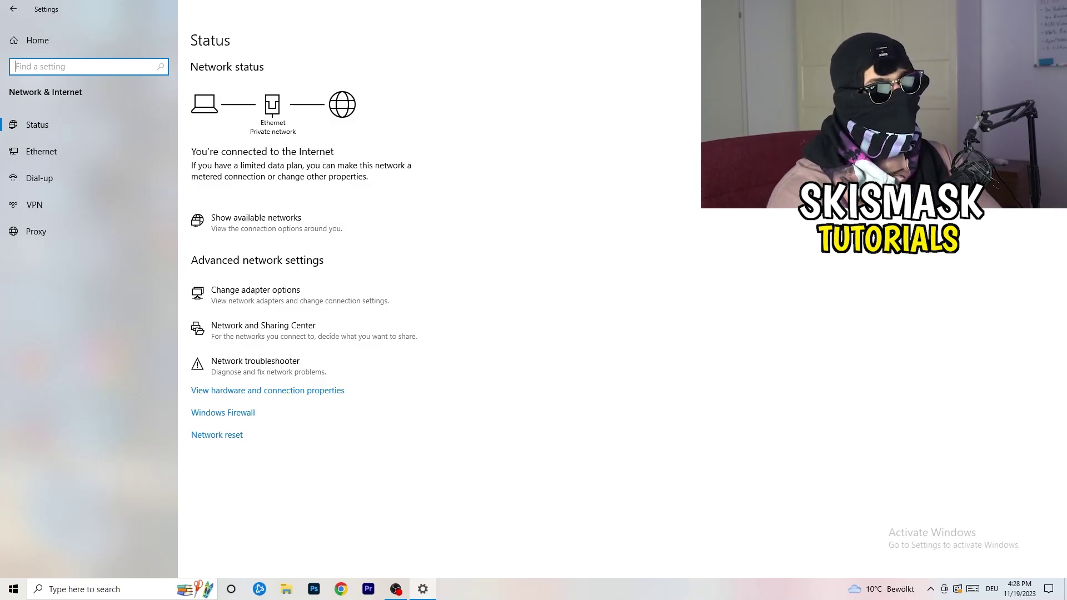
key("alt+F4")
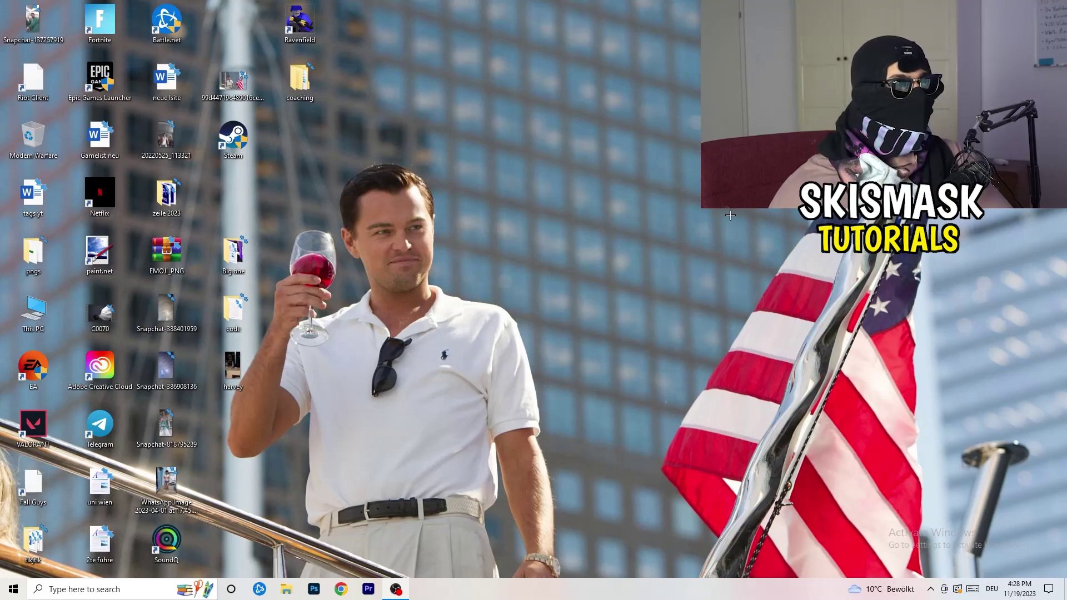
left_click(13, 589)
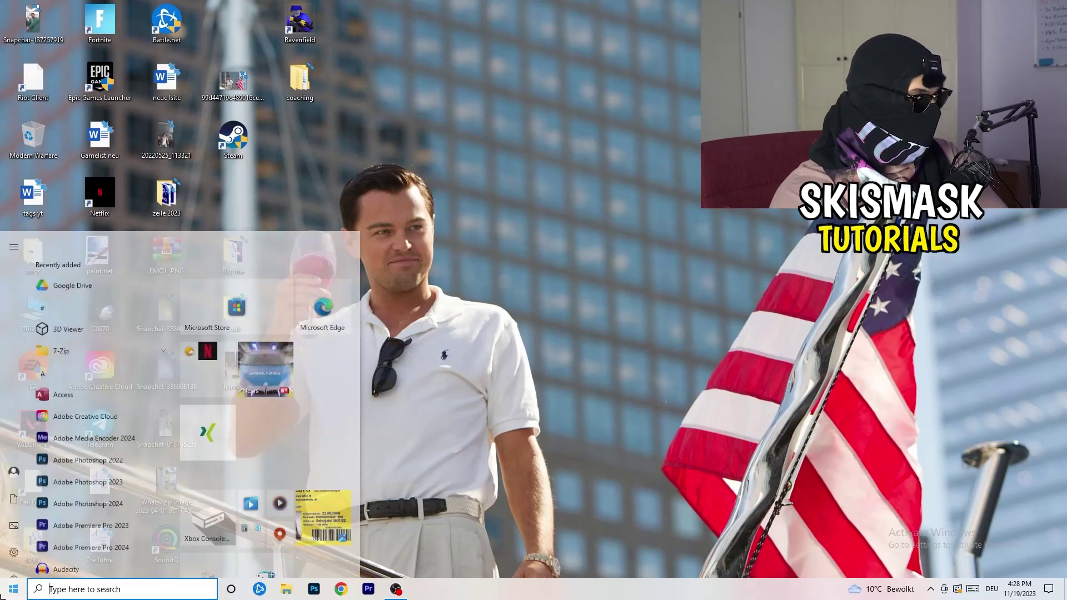
left_click(13, 552)
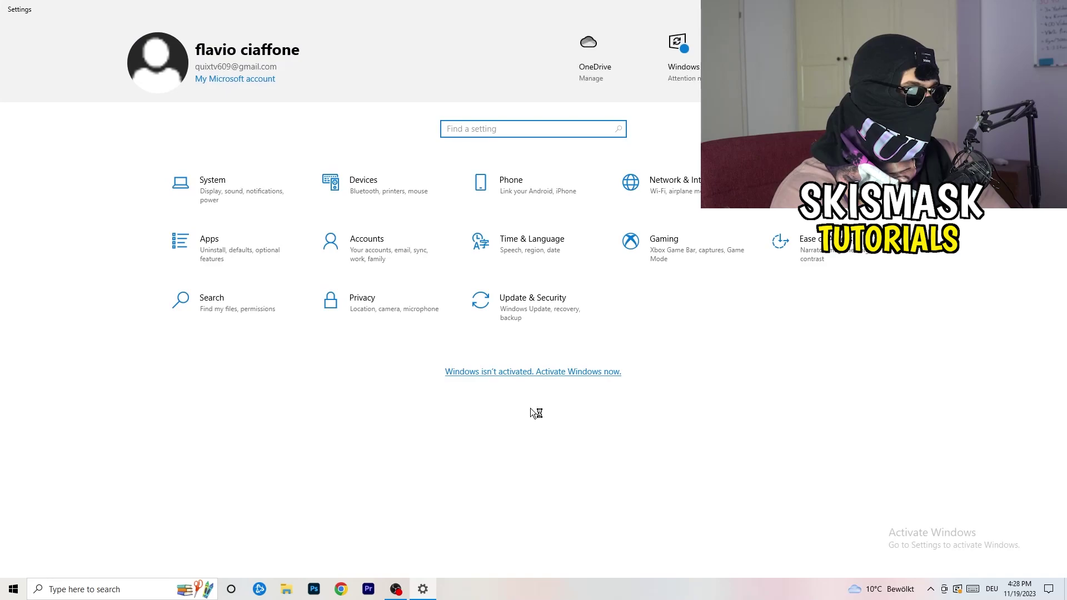
left_click(517, 311)
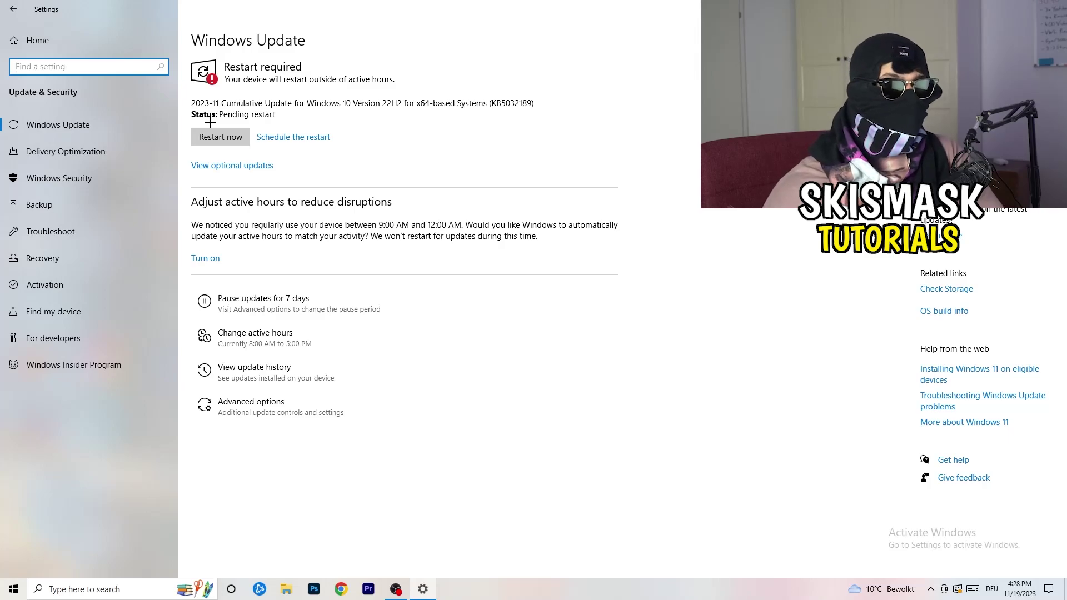
key("alt+F4")
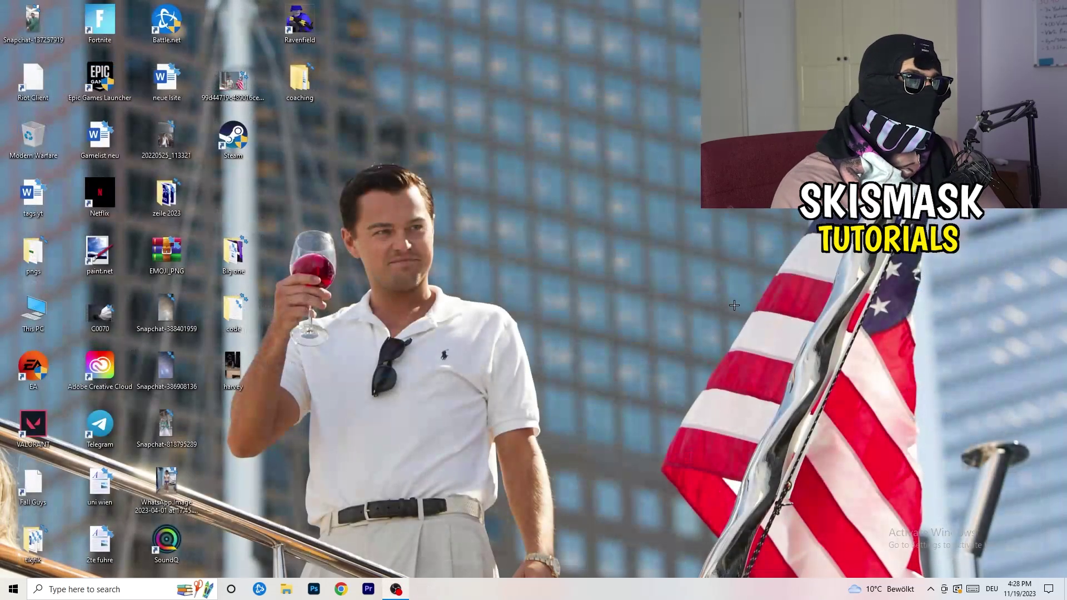